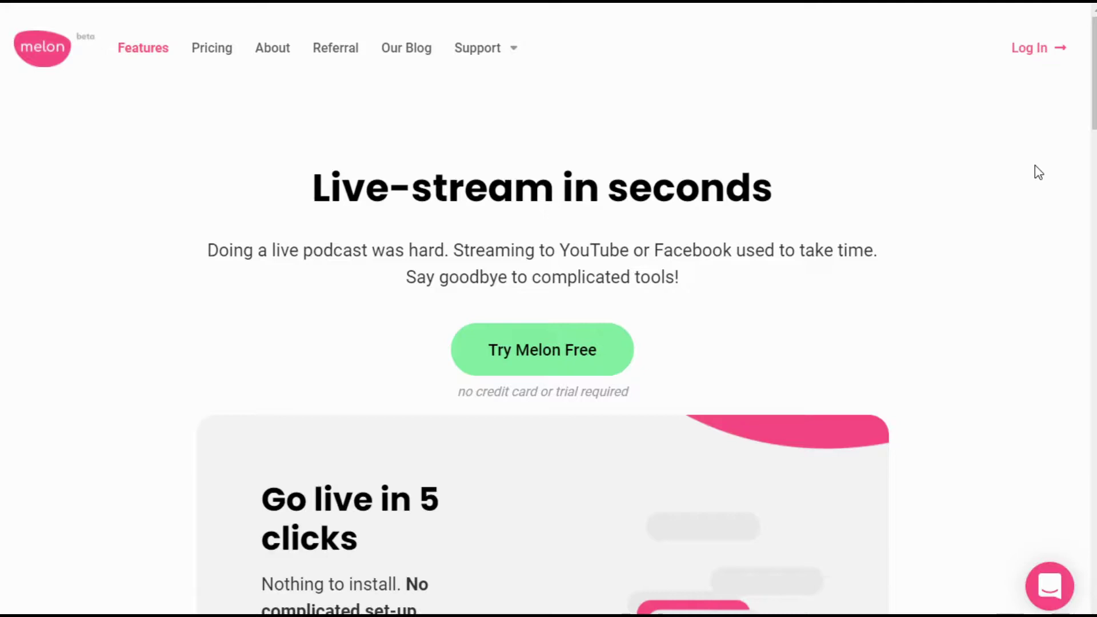
# Step: Scroll the Features page from 'Go live in 5 clicks' to the 'Simple, beautiful, zero clutter' card
pyautogui.scroll(-2, 1034, 186)
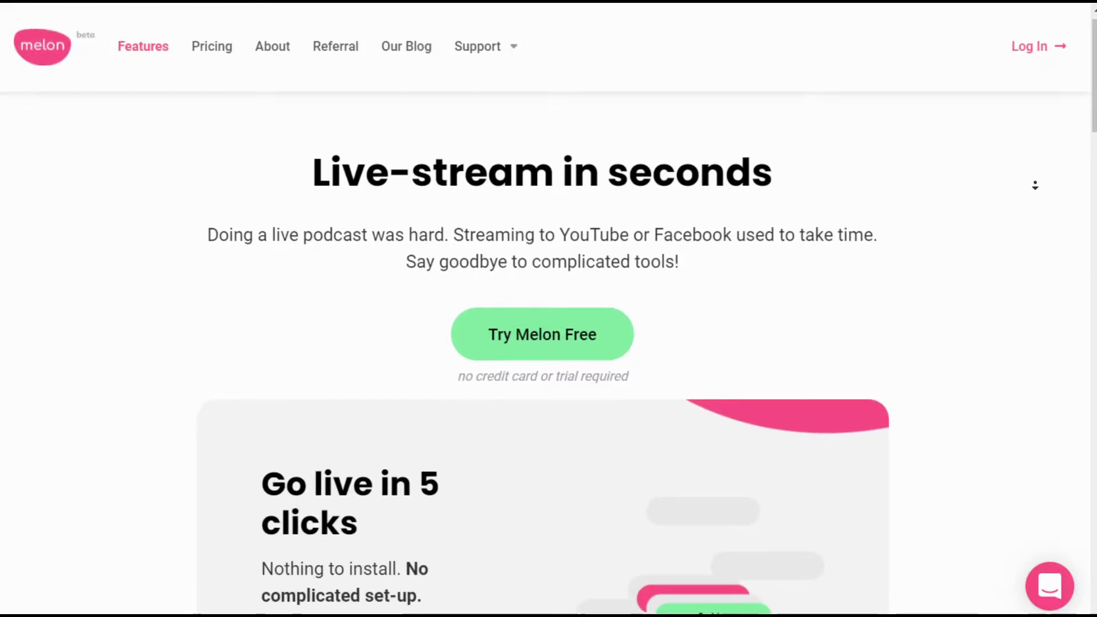
pyautogui.scroll(-2, 1035, 185)
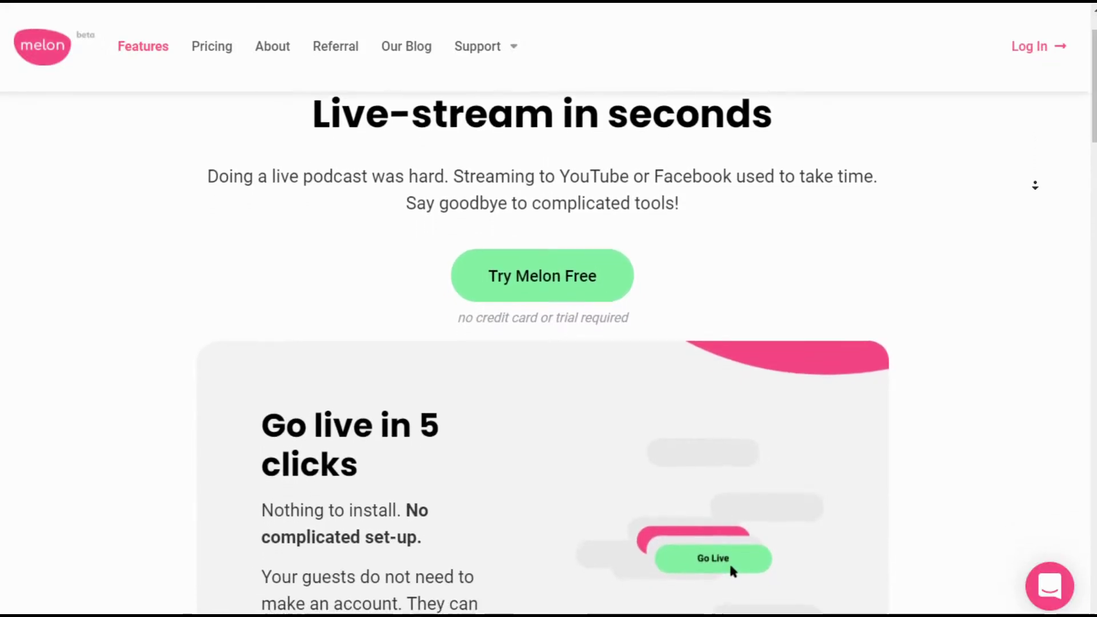
pyautogui.scroll(-2, 1035, 185)
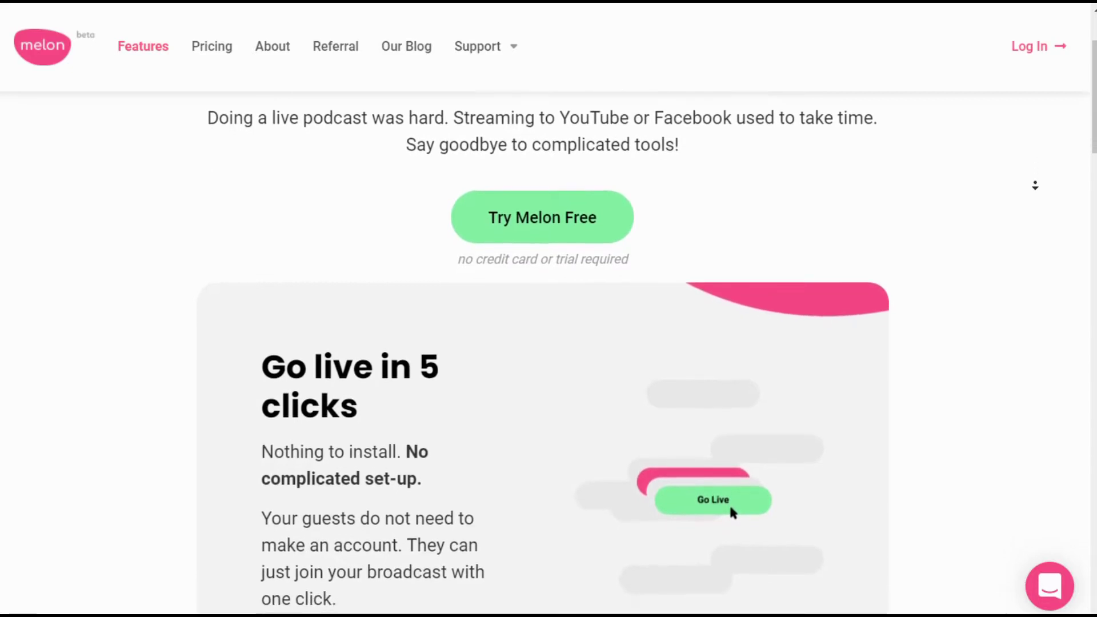
pyautogui.scroll(-2, 1035, 185)
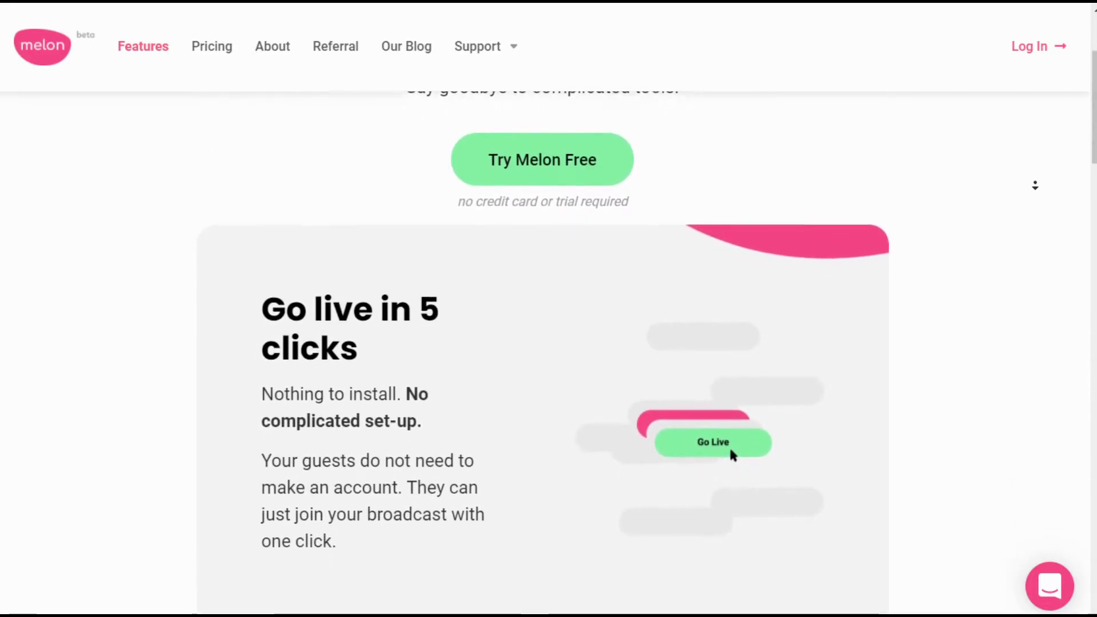
pyautogui.scroll(-2, 1035, 186)
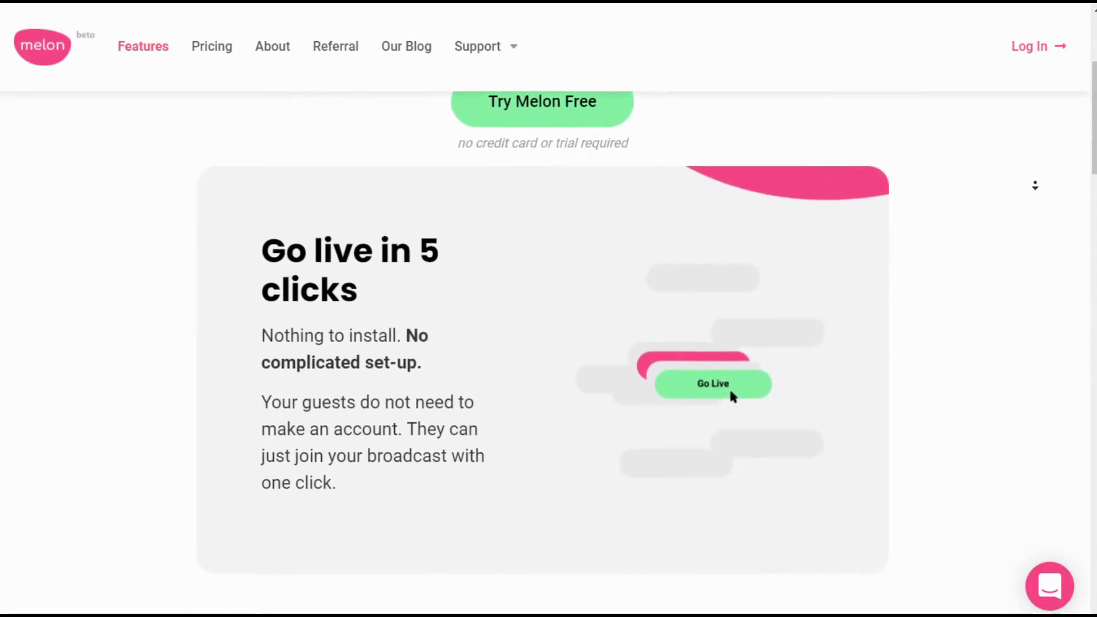
pyautogui.scroll(-2, 1035, 186)
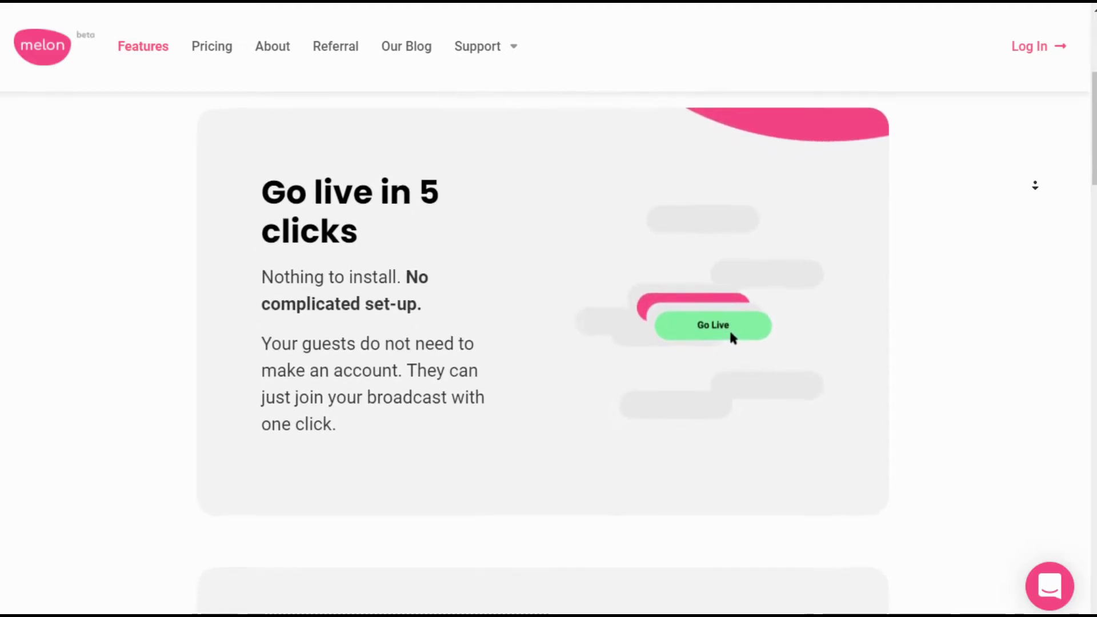
pyautogui.scroll(-2, 1034, 186)
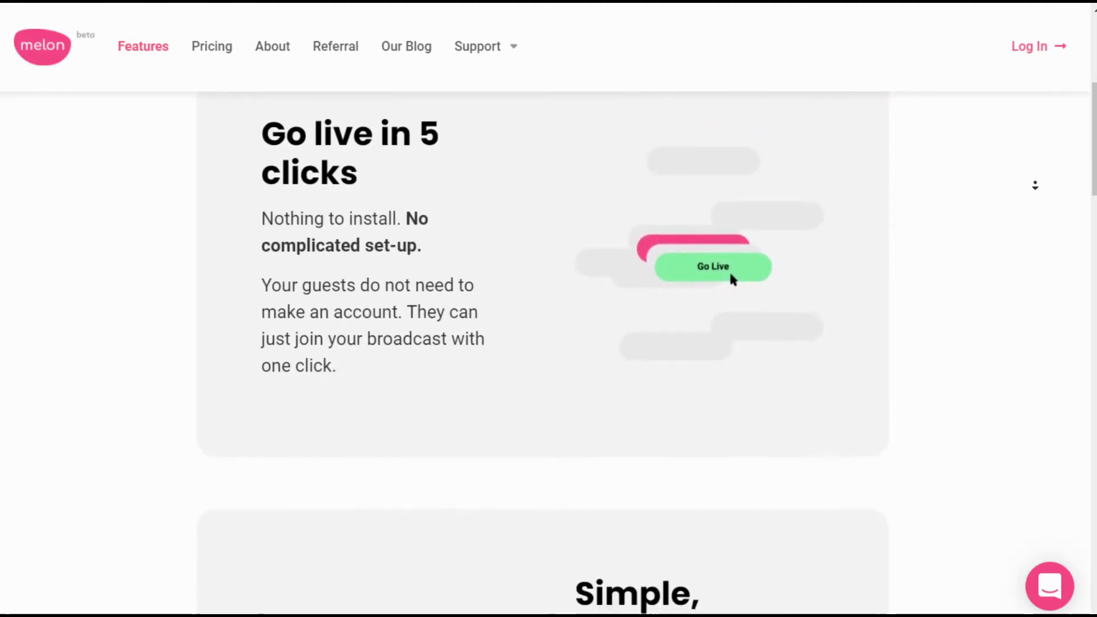
pyautogui.scroll(-2, 1034, 186)
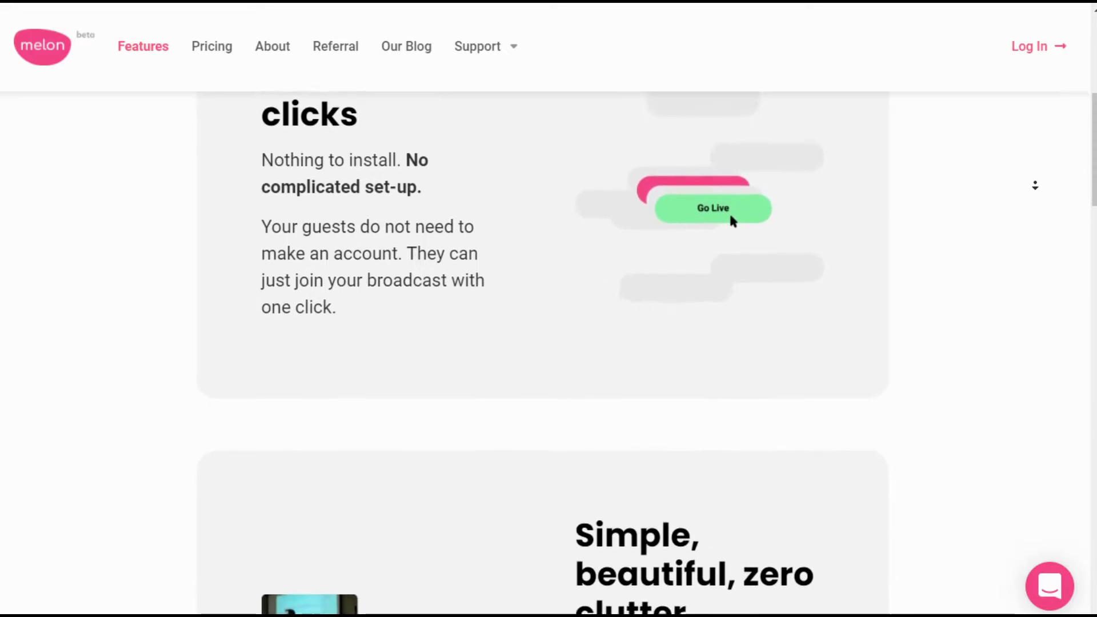
pyautogui.scroll(-2, 1035, 186)
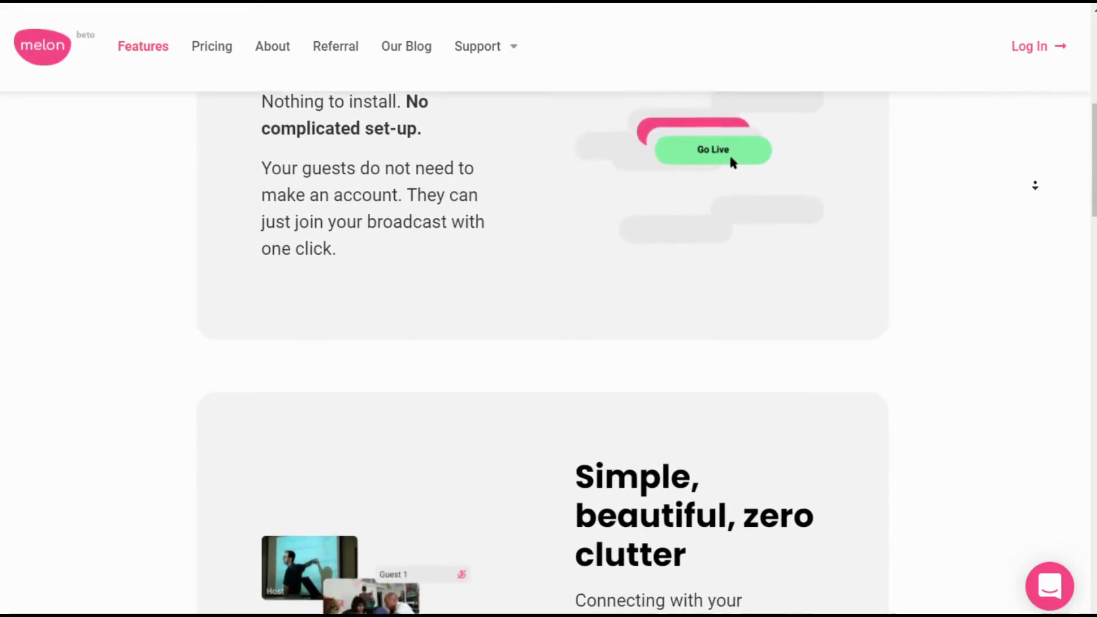
pyautogui.scroll(-2, 1035, 186)
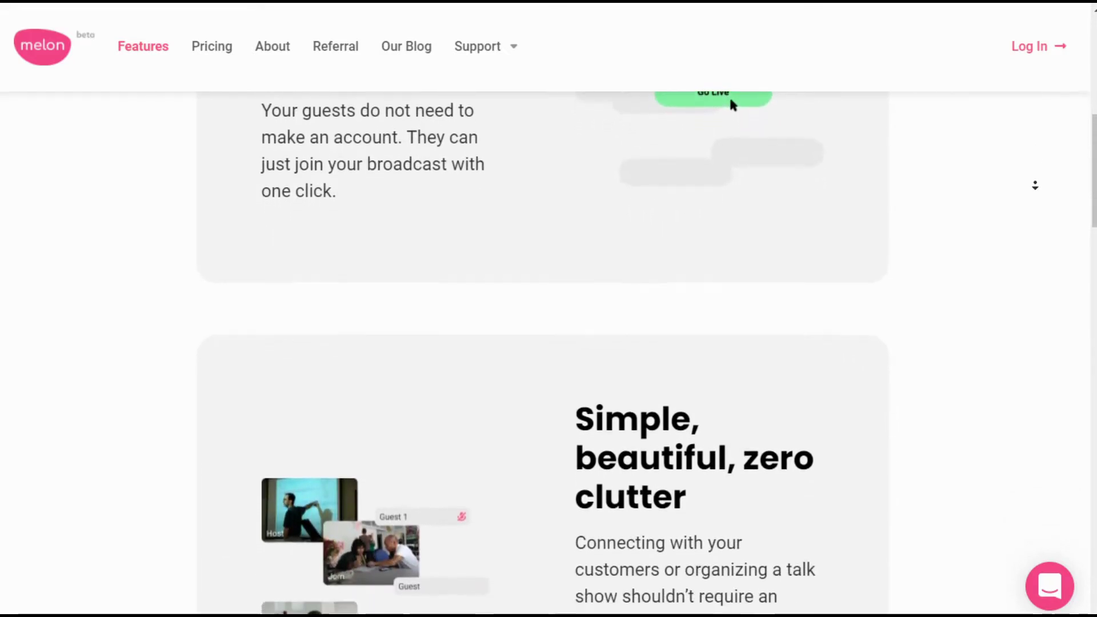
pyautogui.scroll(-2, 1034, 185)
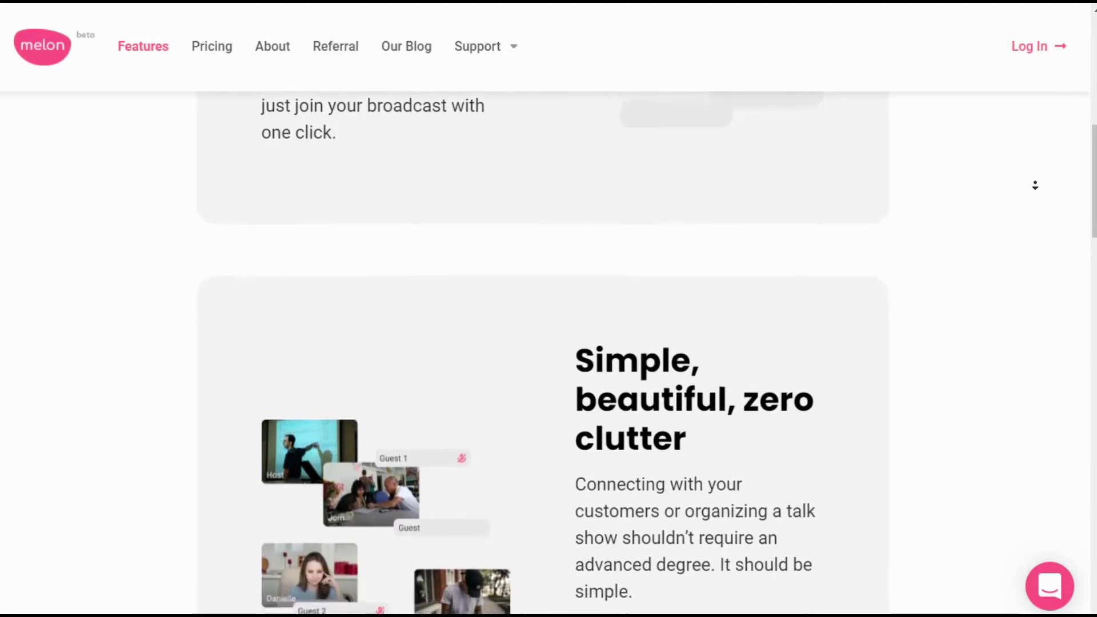
pyautogui.scroll(-2, 1035, 186)
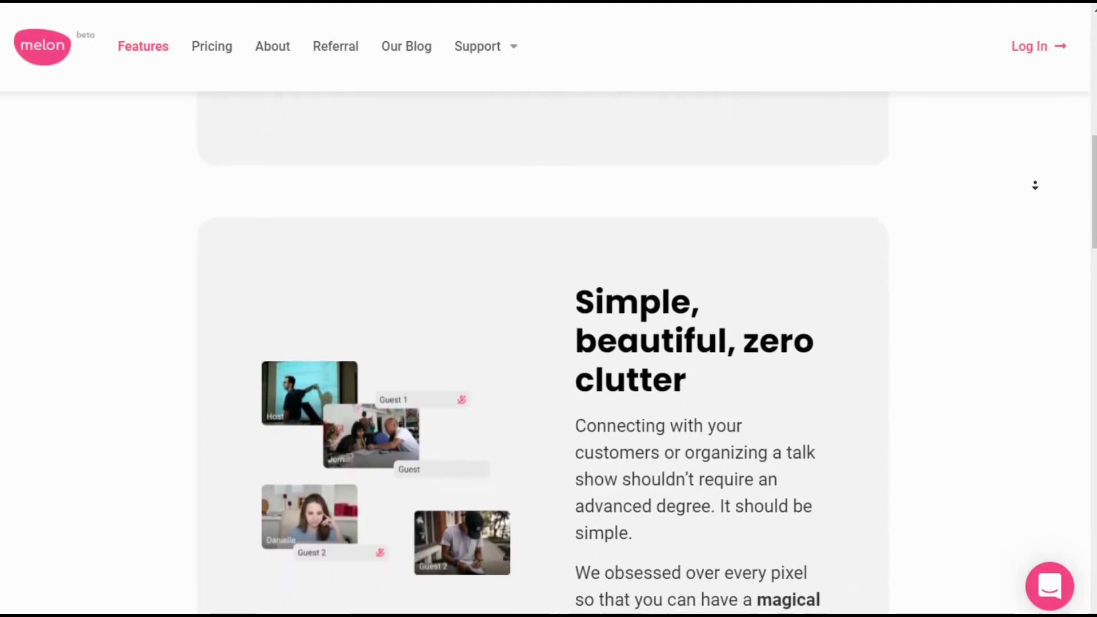
pyautogui.scroll(-2, 1034, 186)
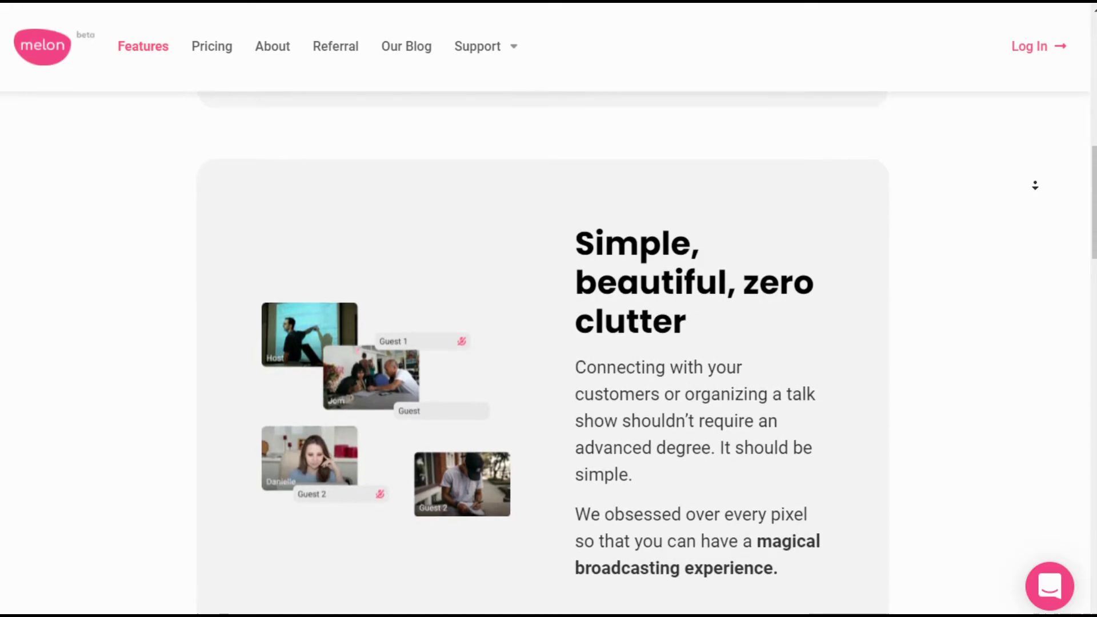
pyautogui.scroll(-2, 1034, 185)
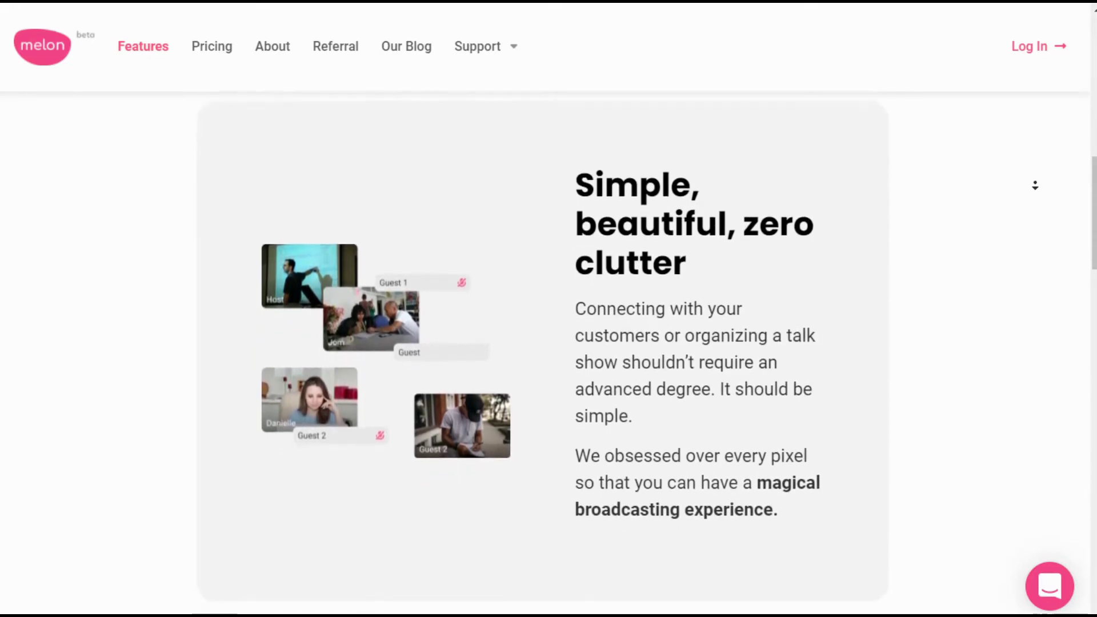
pyautogui.scroll(-2, 1034, 186)
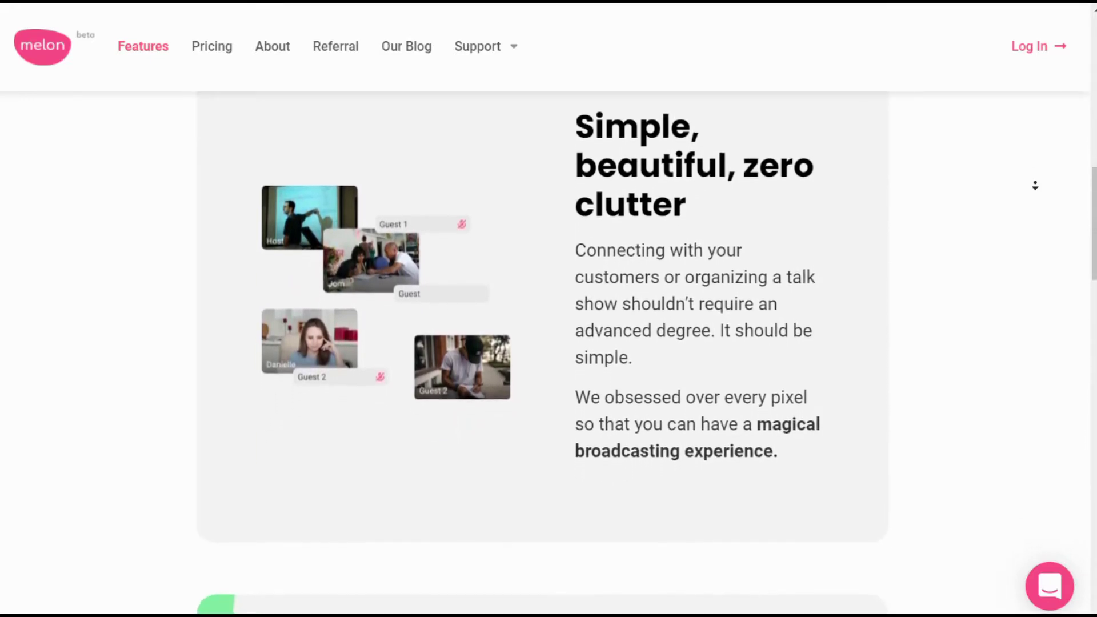
pyautogui.scroll(-2, 1034, 186)
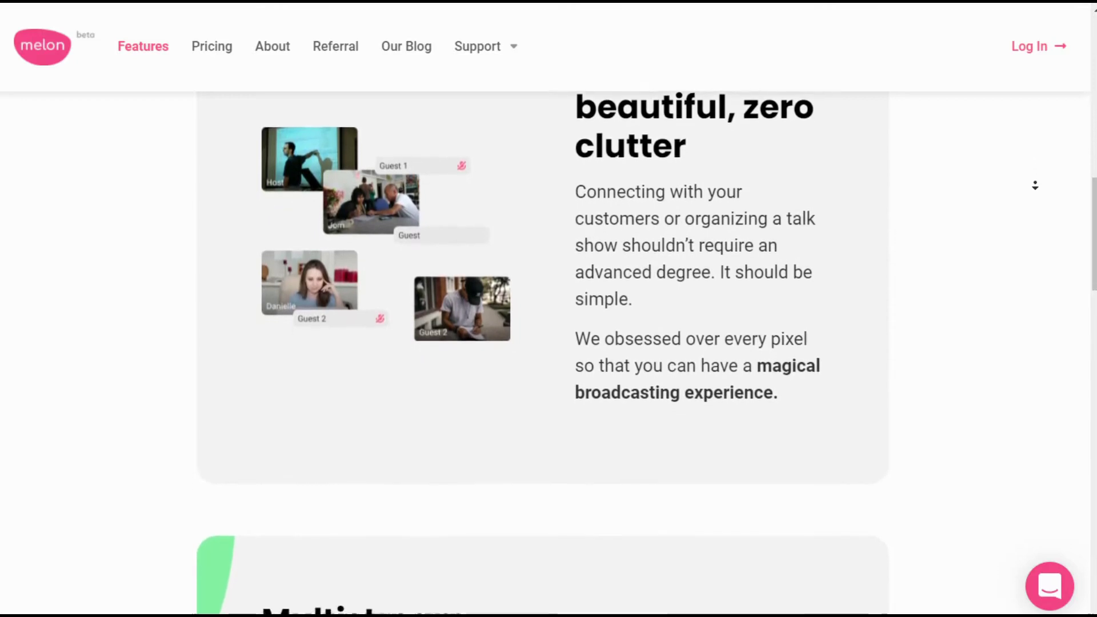
# Step: Scroll past the Multistream card until the 'Fast. Cloud-based' card is in view
pyautogui.scroll(-2, 1034, 185)
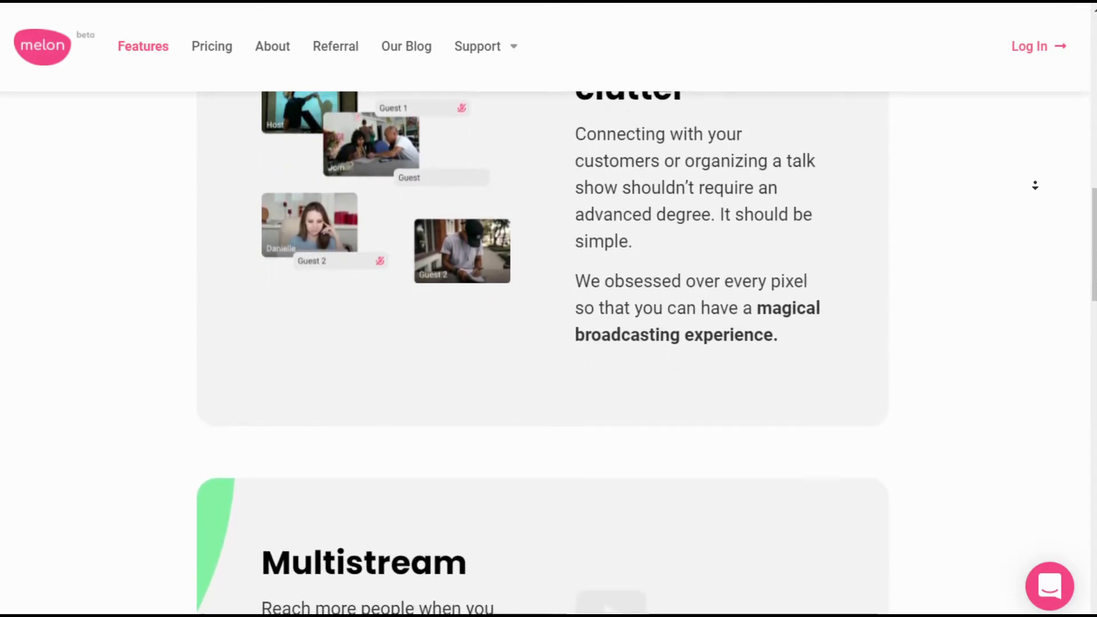
pyautogui.scroll(-2, 1034, 186)
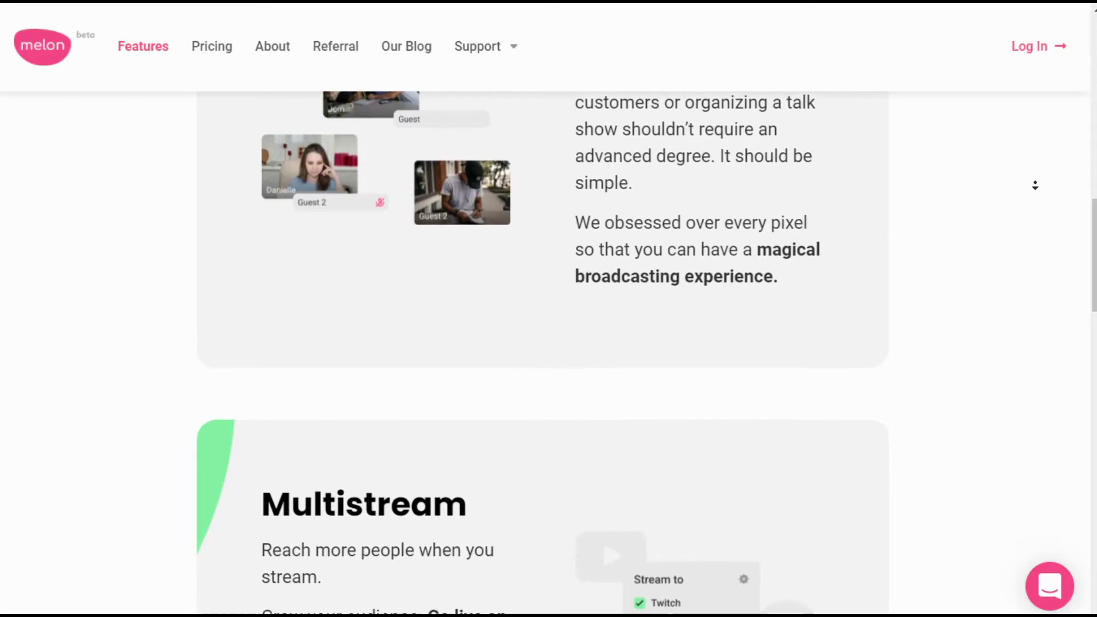
pyautogui.scroll(-2, 1035, 186)
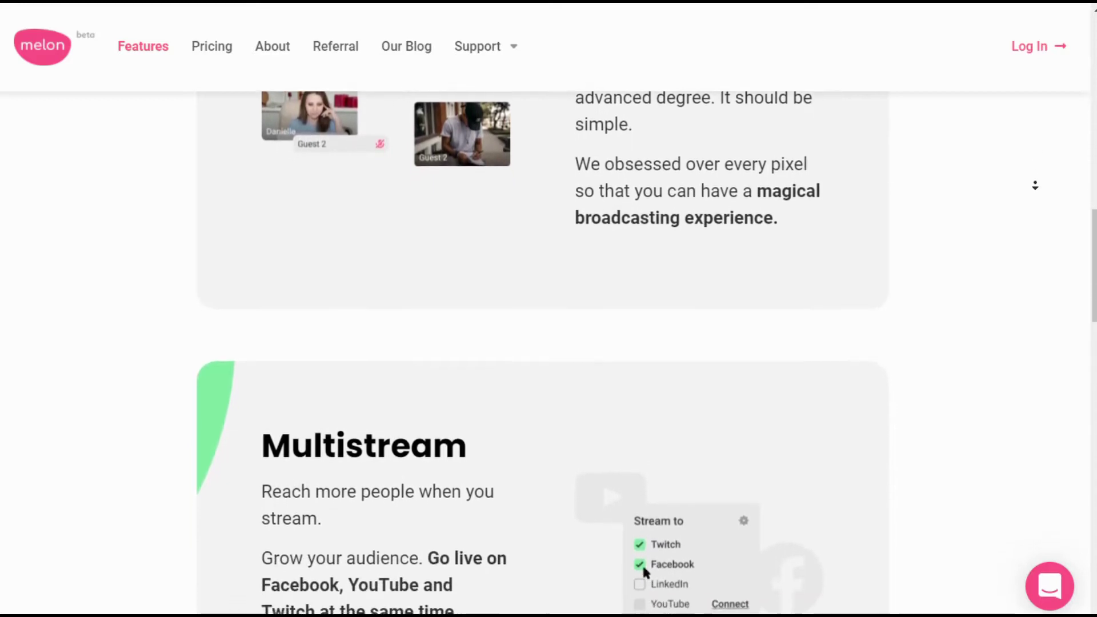
pyautogui.scroll(-2, 1034, 186)
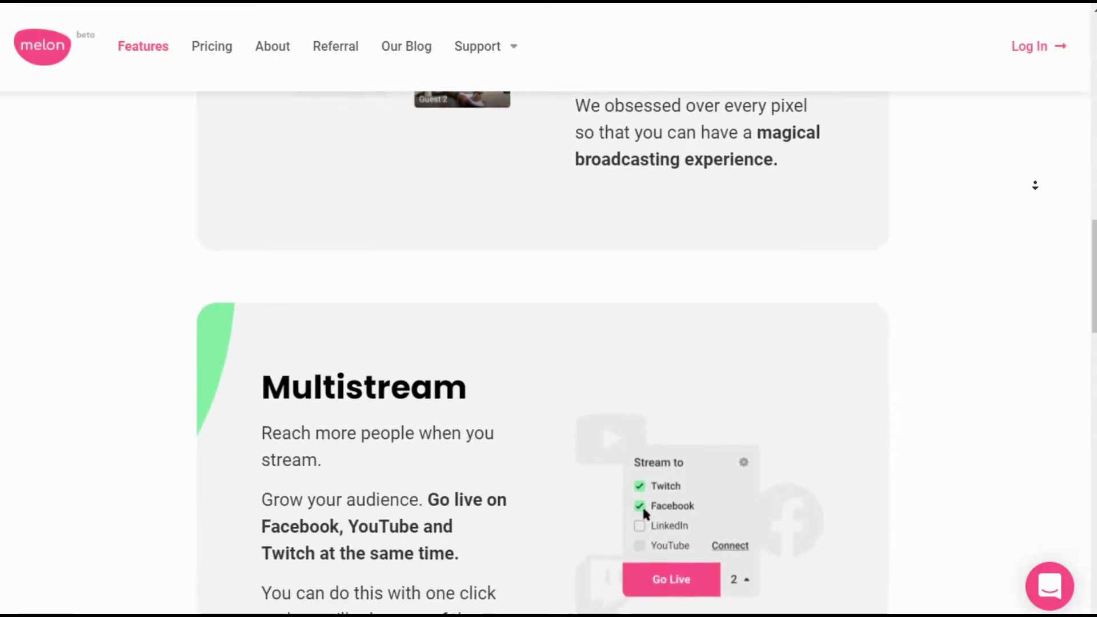
pyautogui.scroll(-2, 1034, 186)
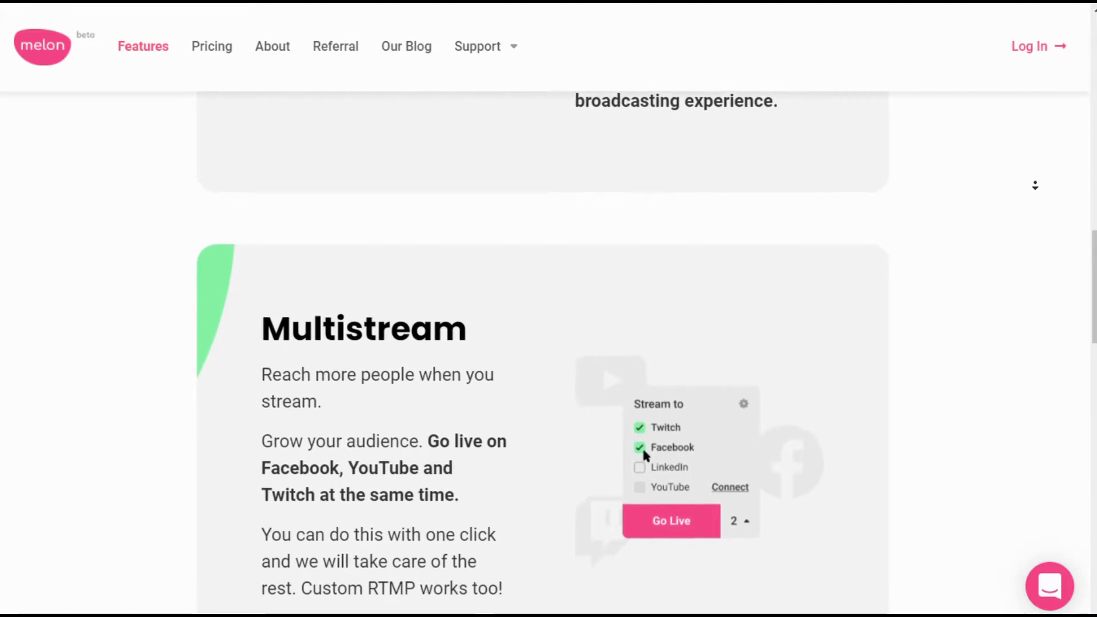
pyautogui.scroll(-2, 1034, 186)
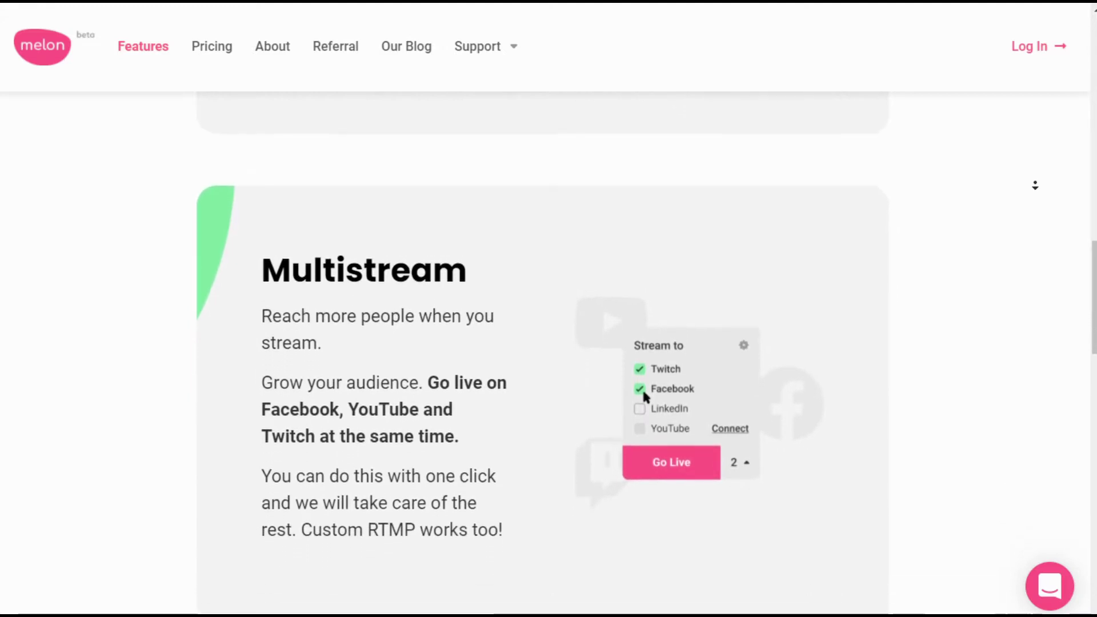
pyautogui.scroll(-2, 1035, 186)
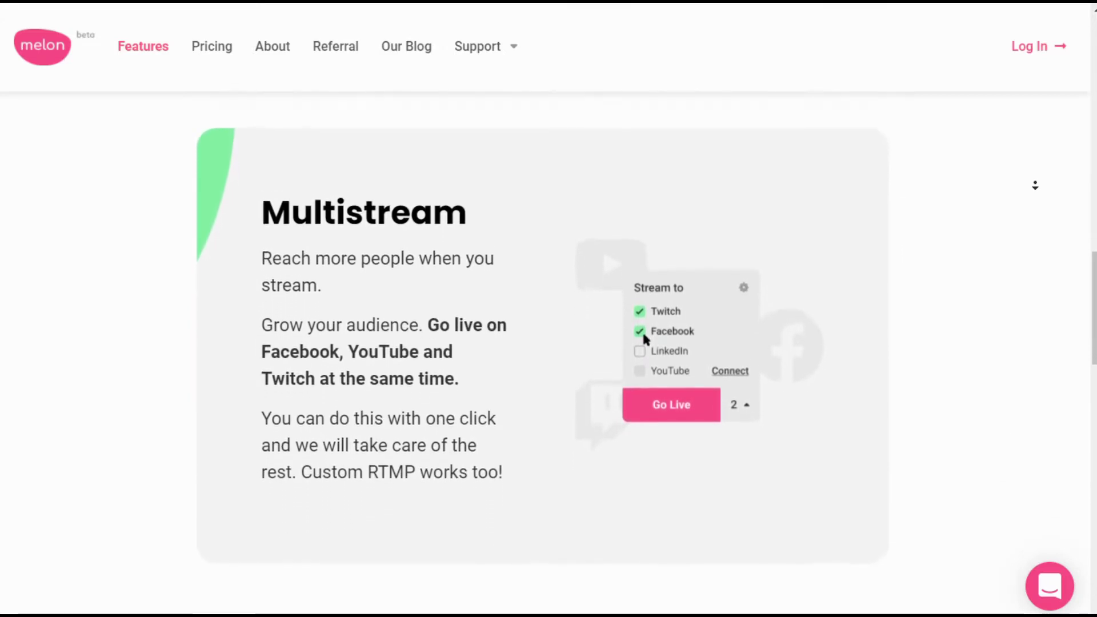
pyautogui.scroll(-2, 1035, 186)
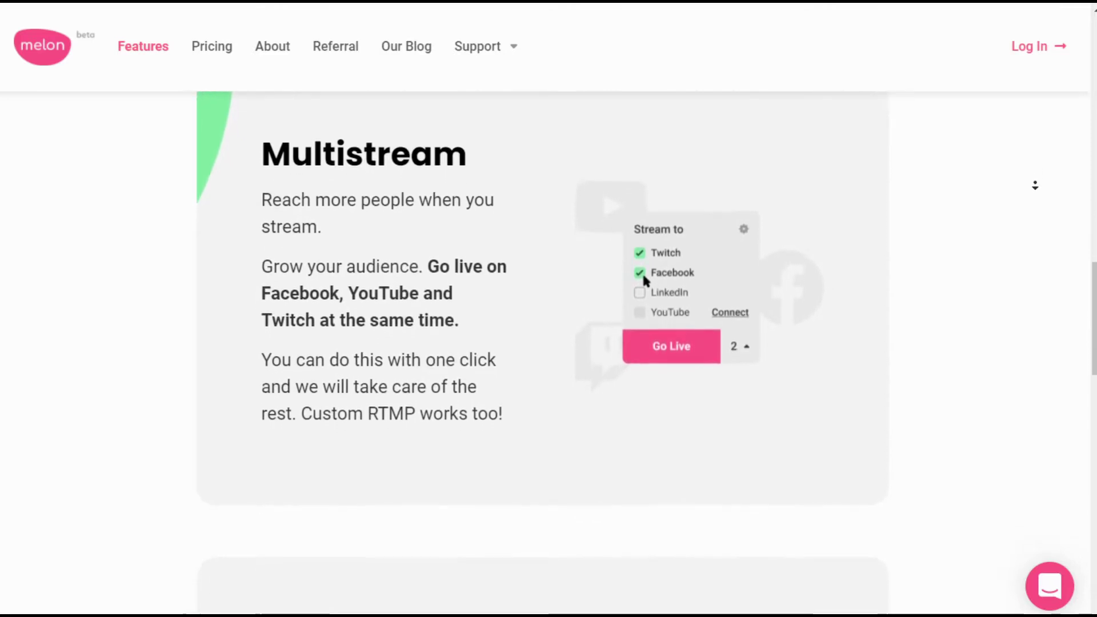
pyautogui.scroll(-2, 1035, 186)
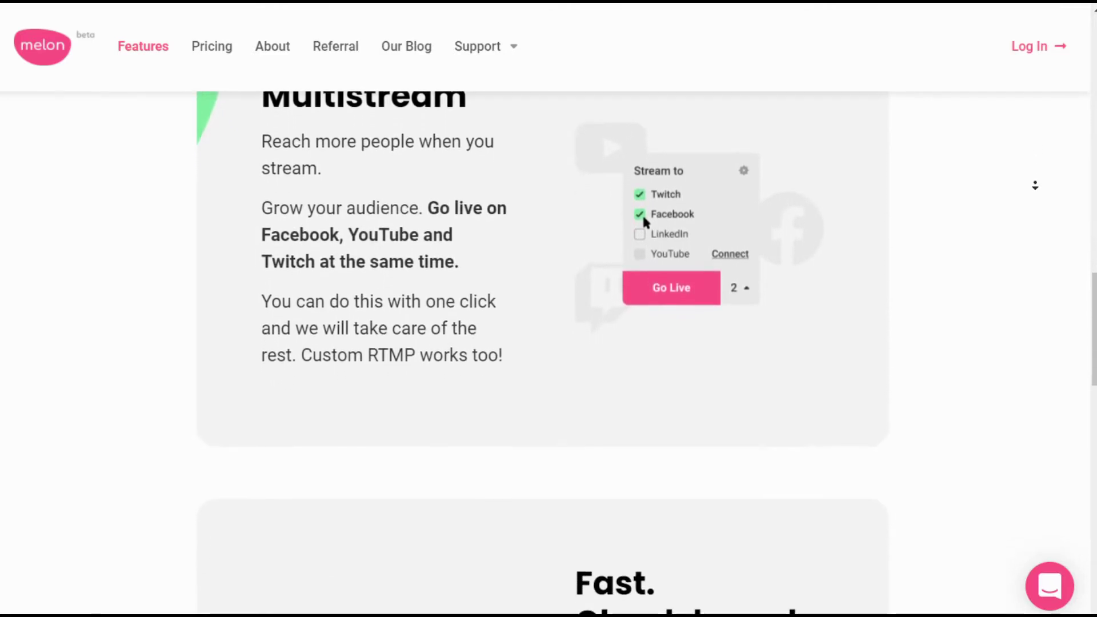
pyautogui.scroll(-2, 1034, 186)
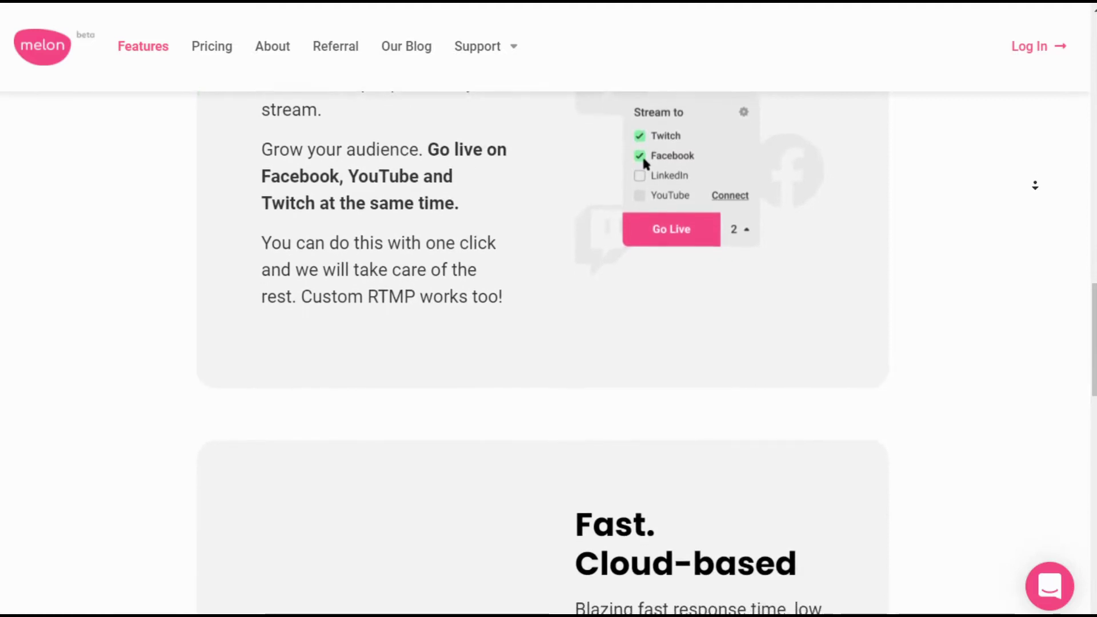
pyautogui.scroll(-2, 1035, 186)
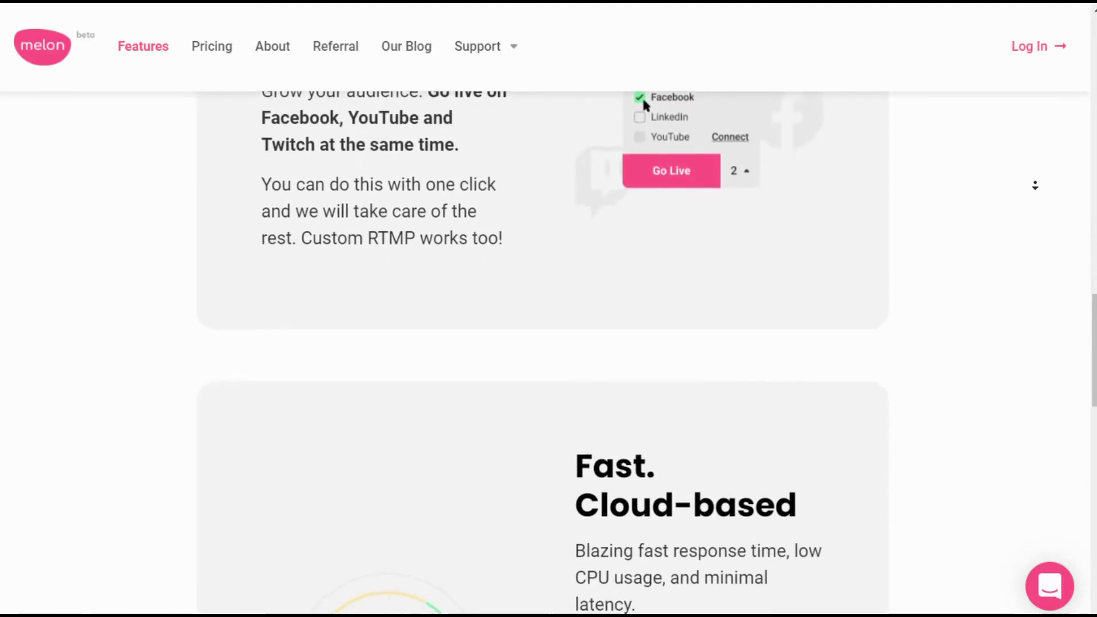
pyautogui.scroll(-2, 1034, 186)
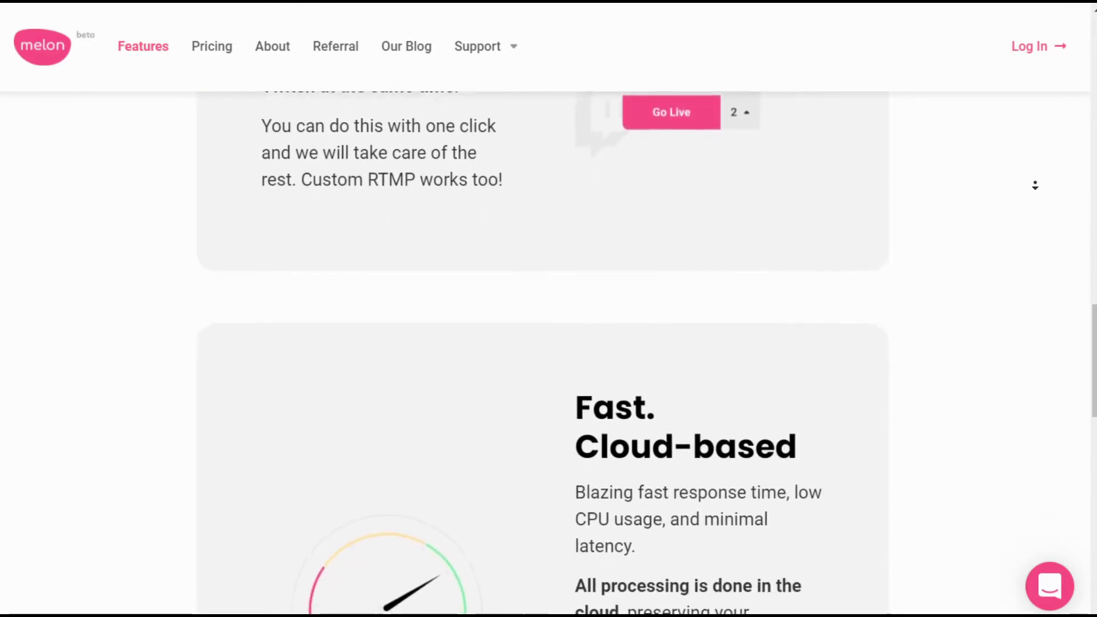
pyautogui.scroll(-2, 1035, 186)
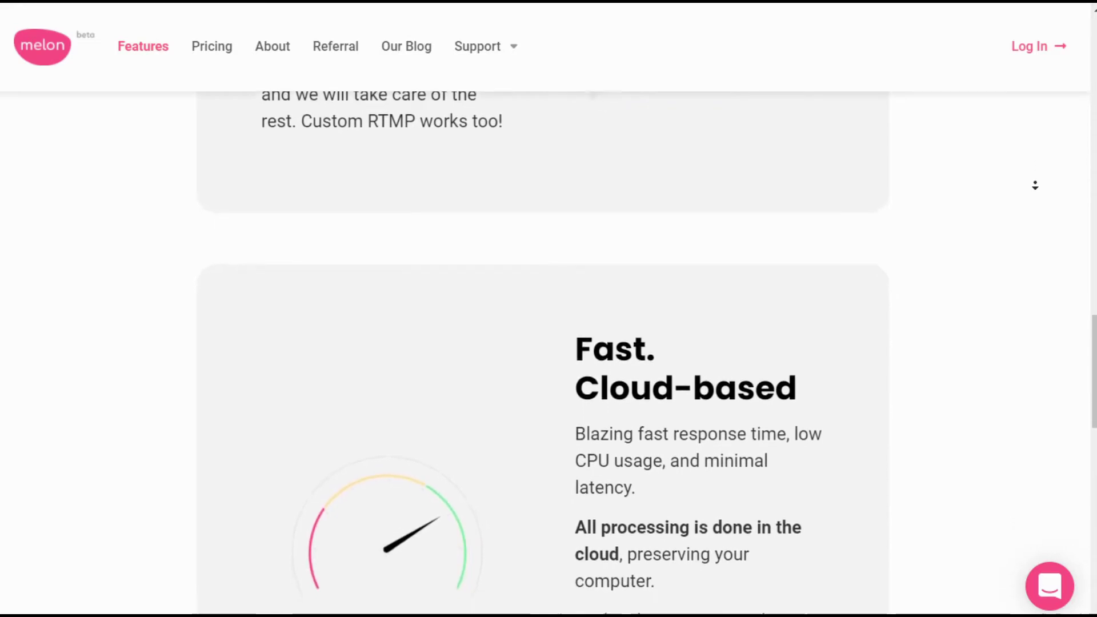
pyautogui.scroll(-2, 1034, 186)
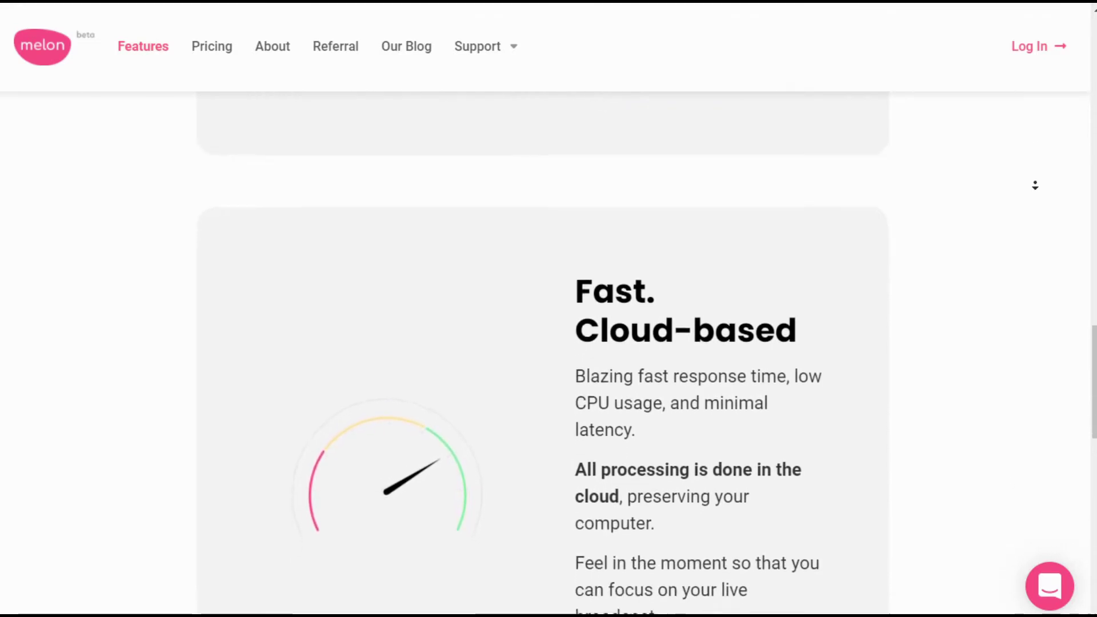
pyautogui.scroll(-2, 1034, 186)
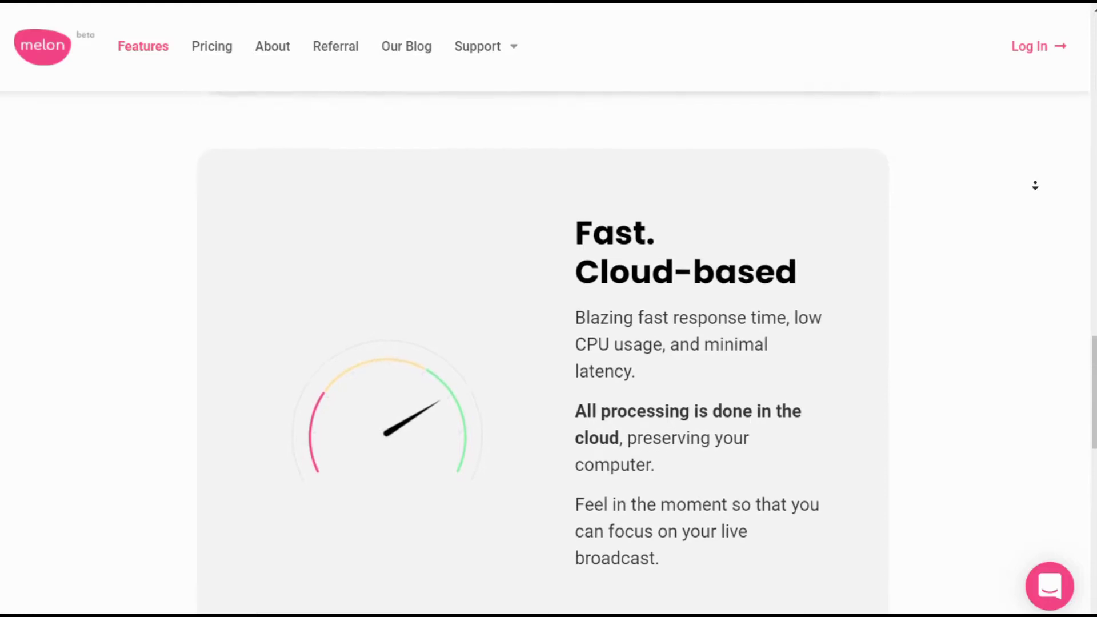
pyautogui.scroll(-2, 1034, 185)
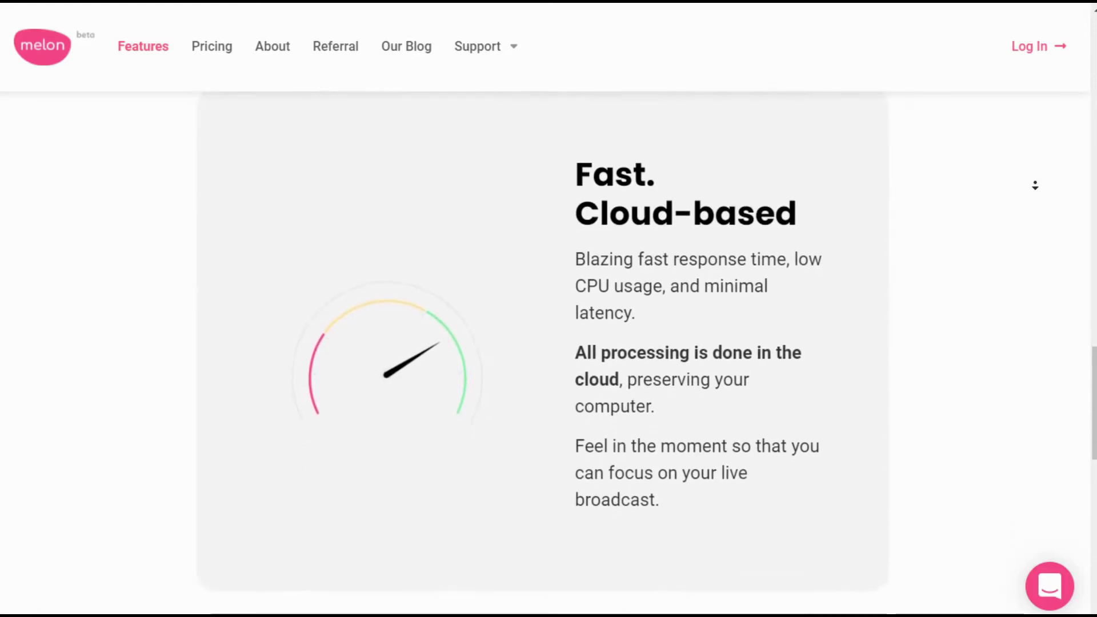
pyautogui.scroll(-1, 1035, 186)
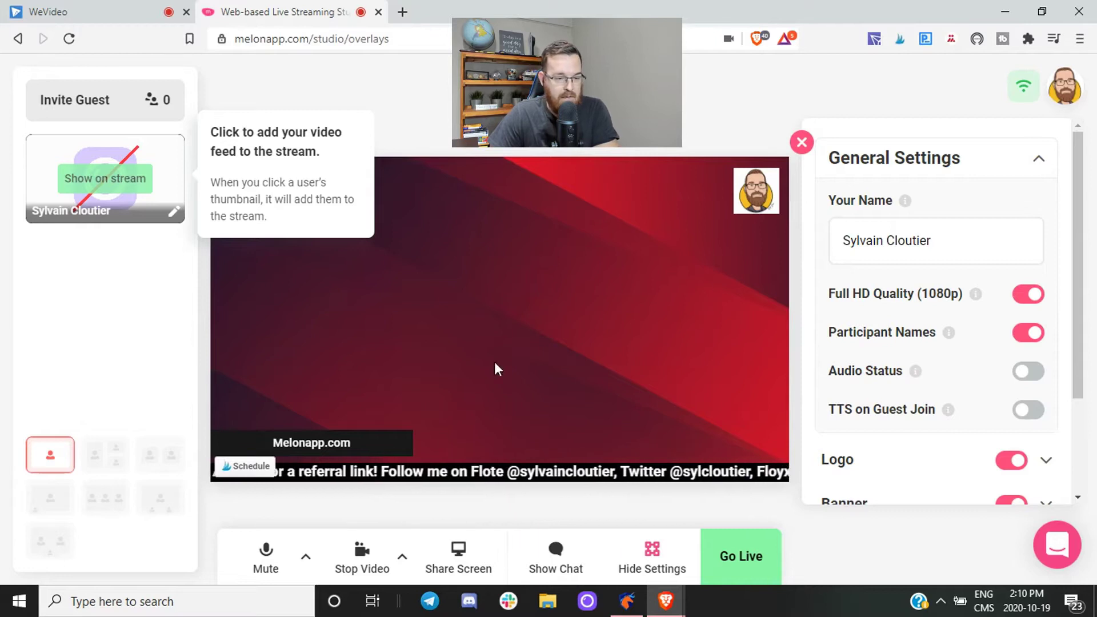
pyautogui.moveTo(366, 140); pyautogui.dragTo(254, 293)
pyautogui.click(254, 293)
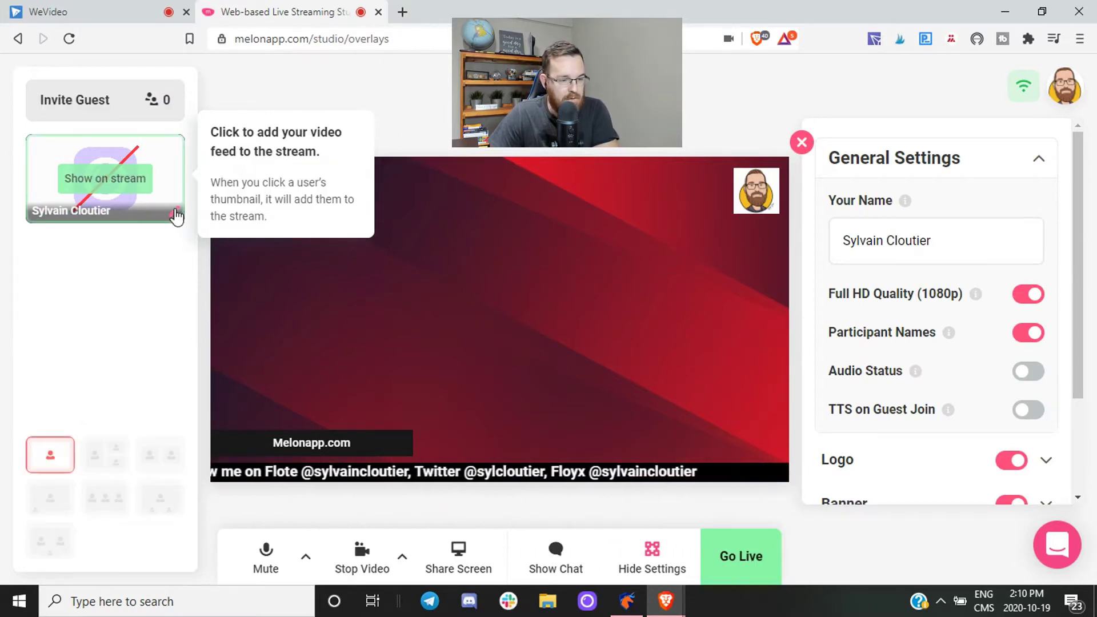
pyautogui.click(194, 190)
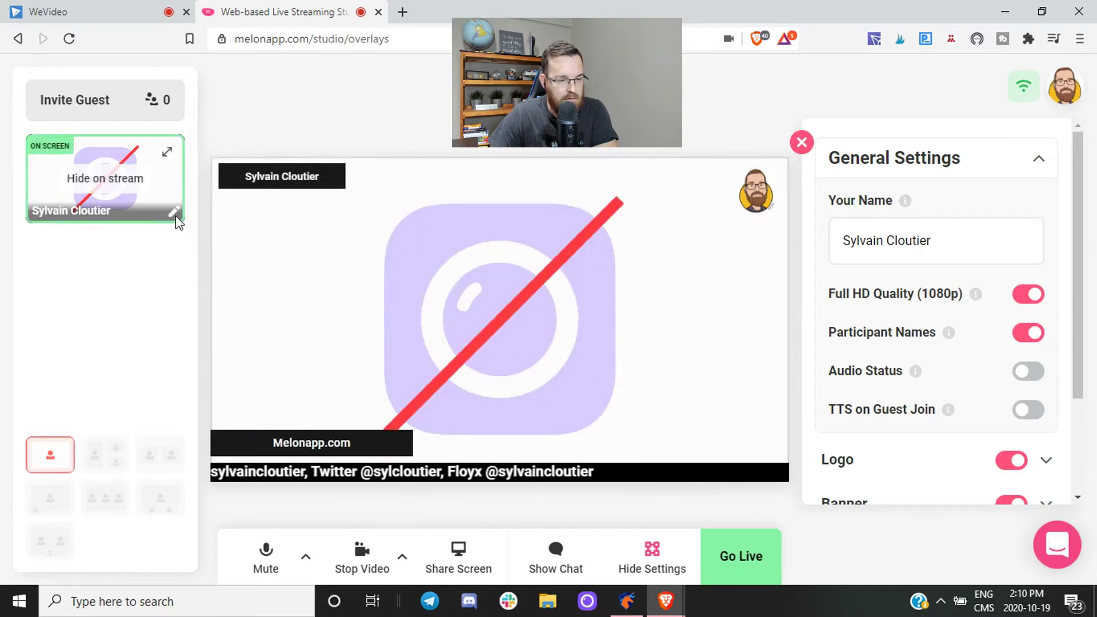
pyautogui.click(97, 179)
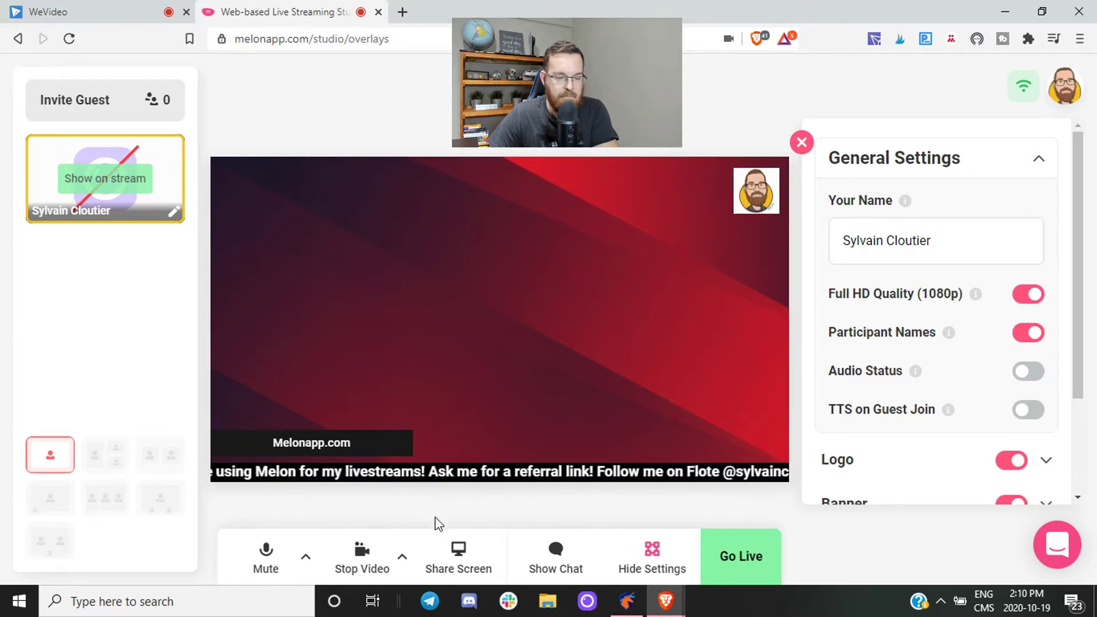
pyautogui.click(267, 559)
pyautogui.click(269, 560)
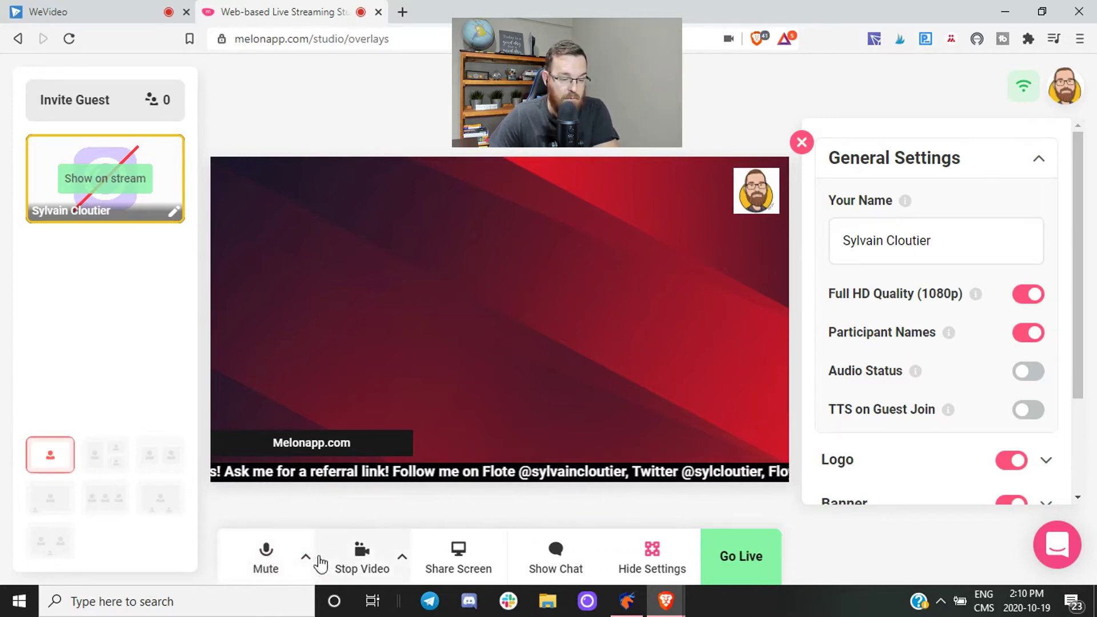
pyautogui.click(305, 557)
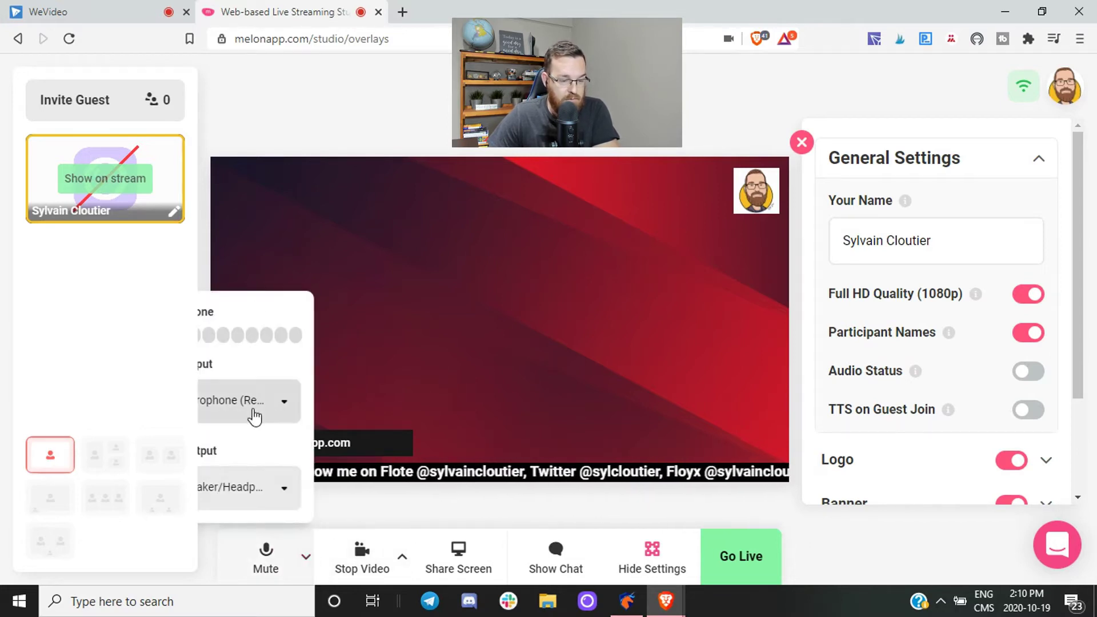
pyautogui.click(379, 523)
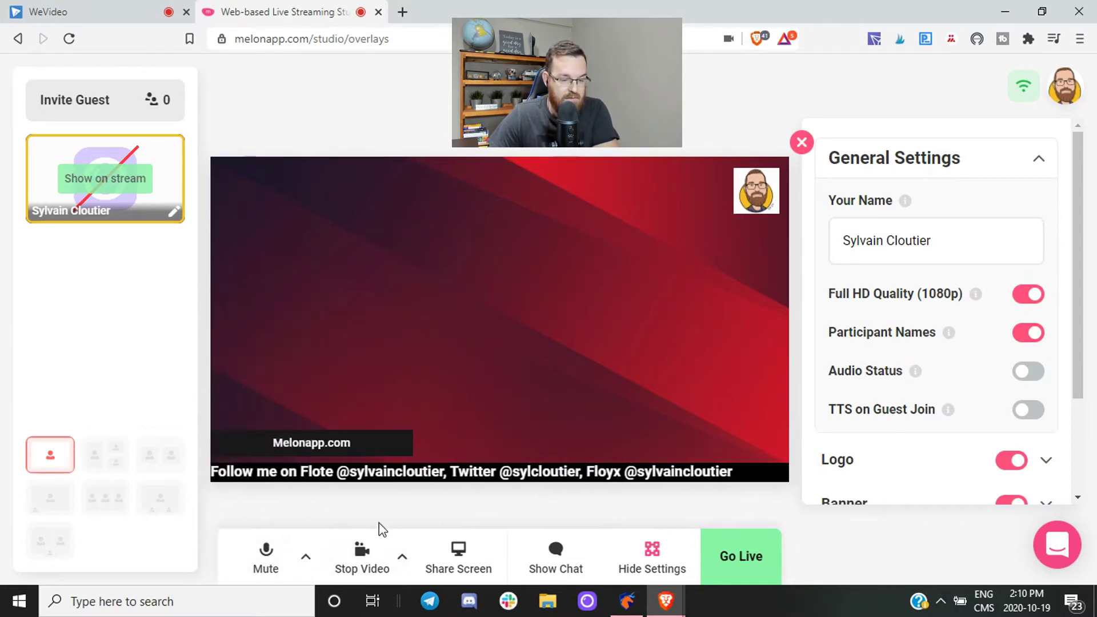
pyautogui.click(402, 557)
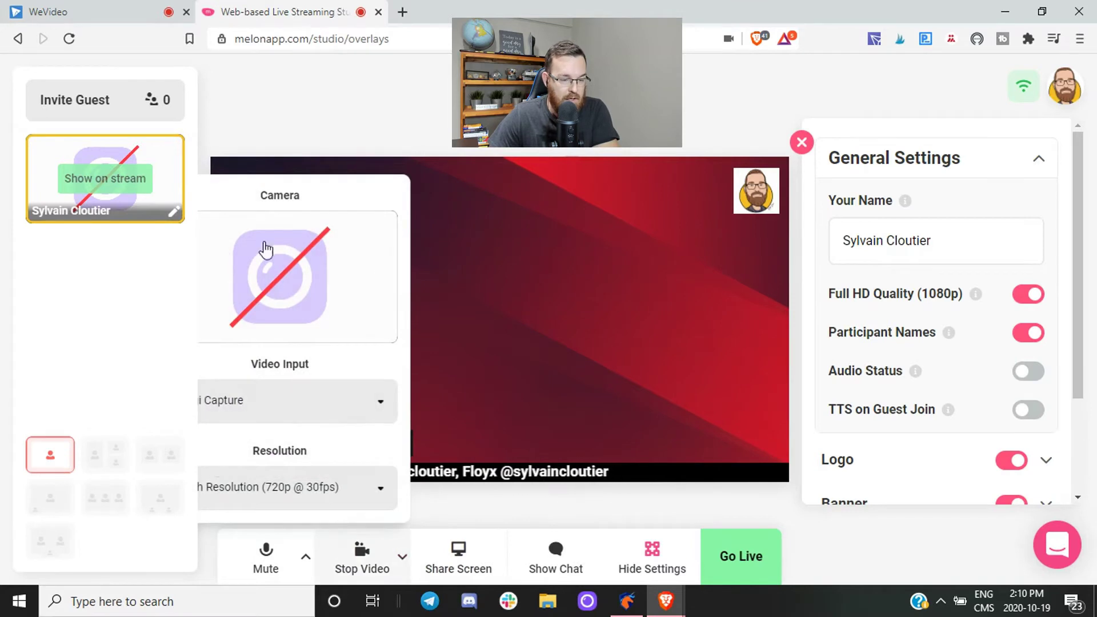
pyautogui.click(434, 499)
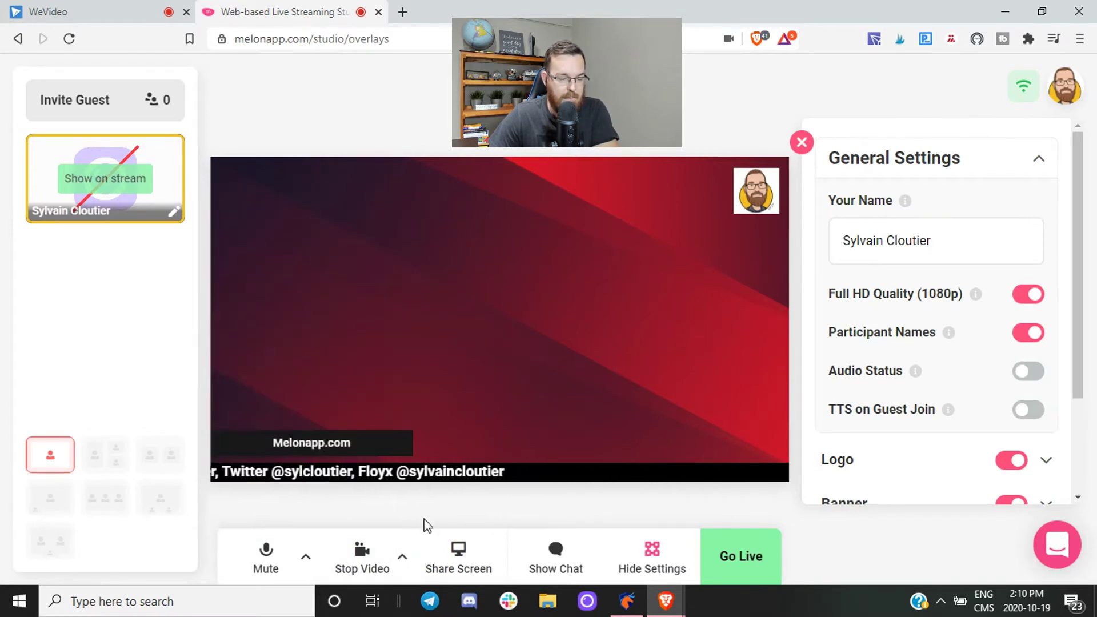
pyautogui.click(466, 571)
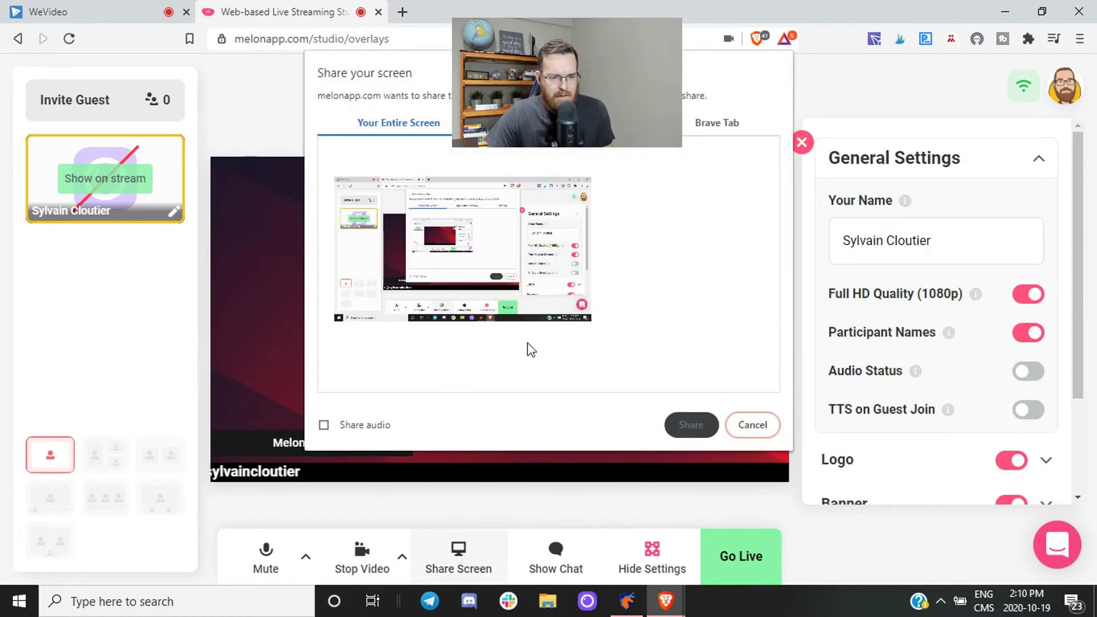
pyautogui.click(565, 122)
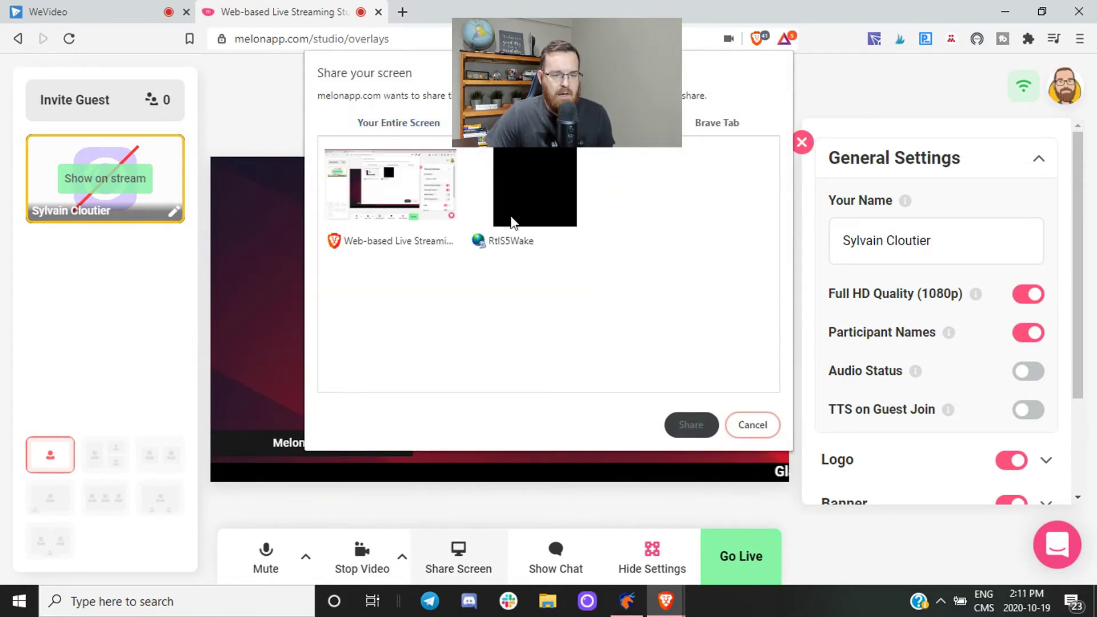
pyautogui.click(718, 124)
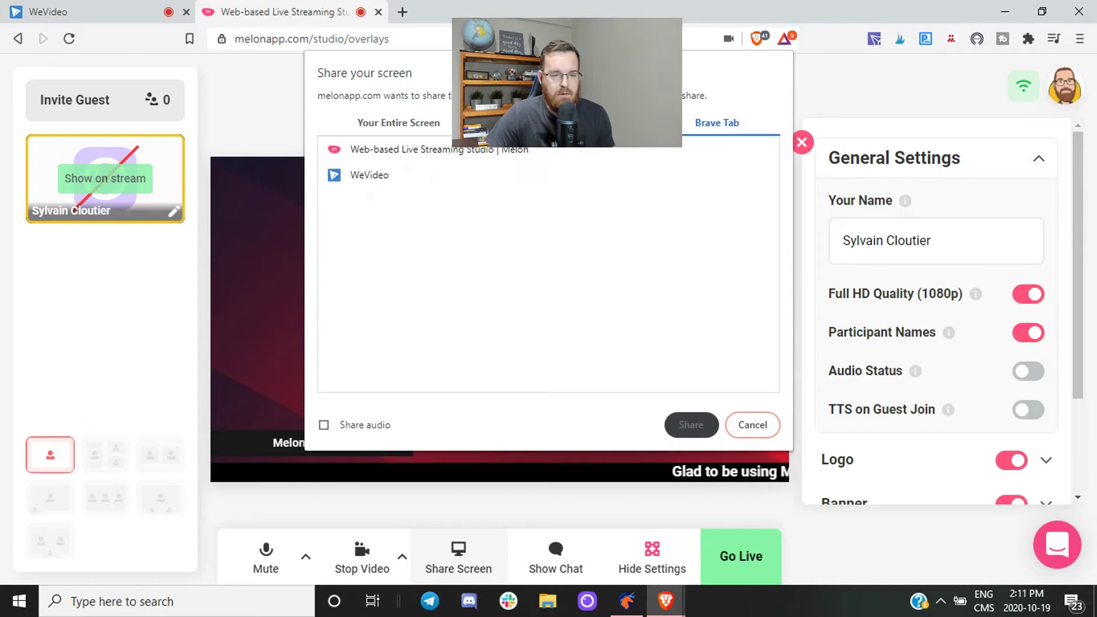
pyautogui.click(388, 122)
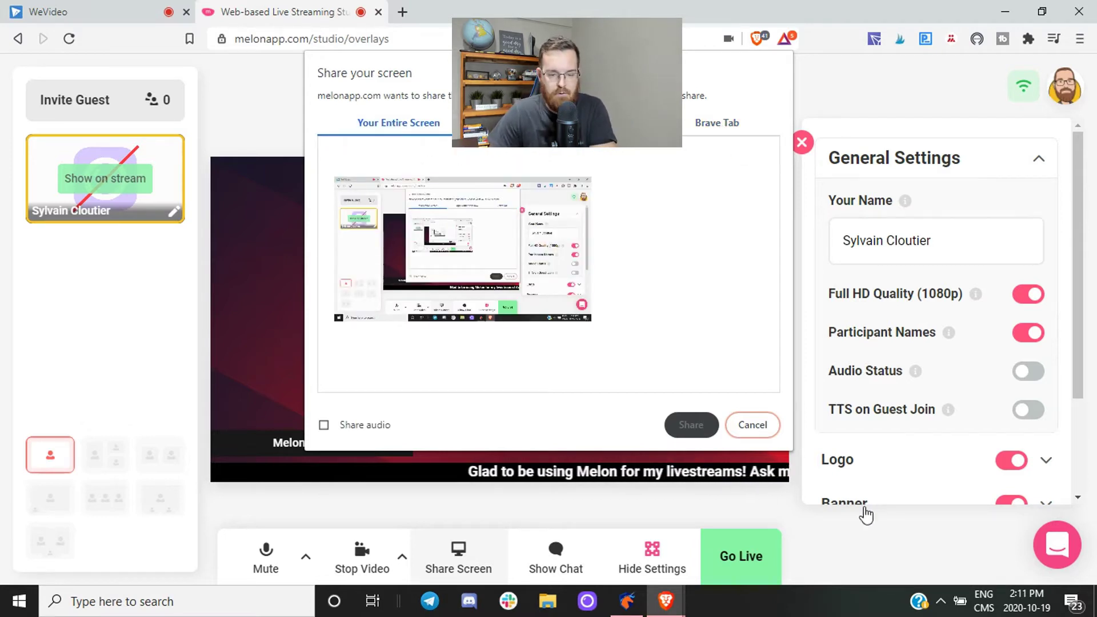
pyautogui.click(746, 422)
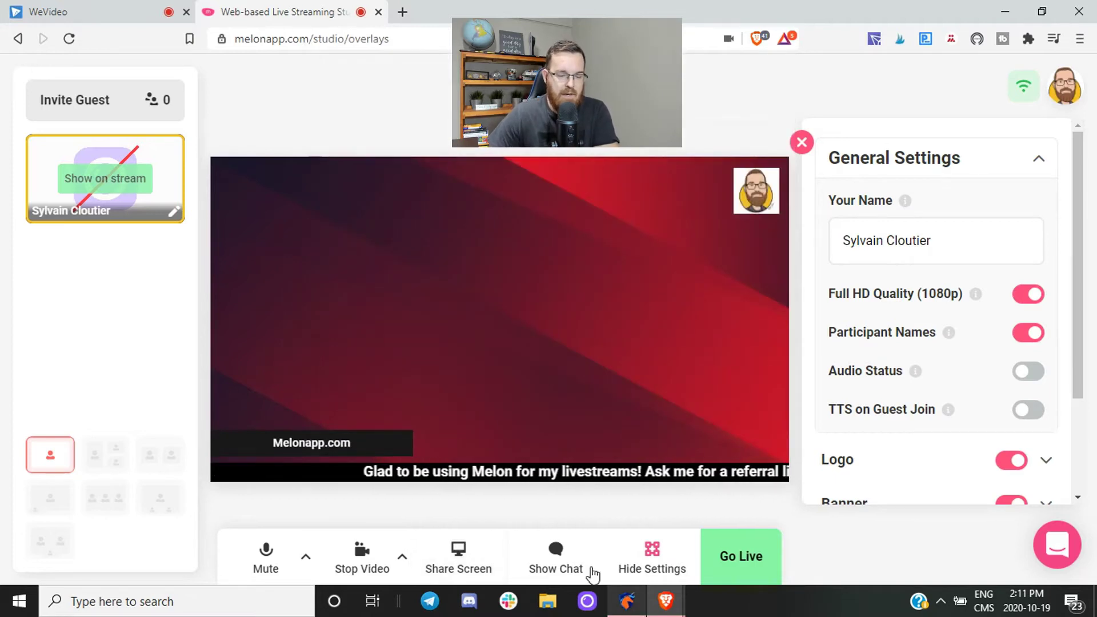
# Step: Replace General Settings with the chat panel showing the Stream Chat view
pyautogui.click(554, 553)
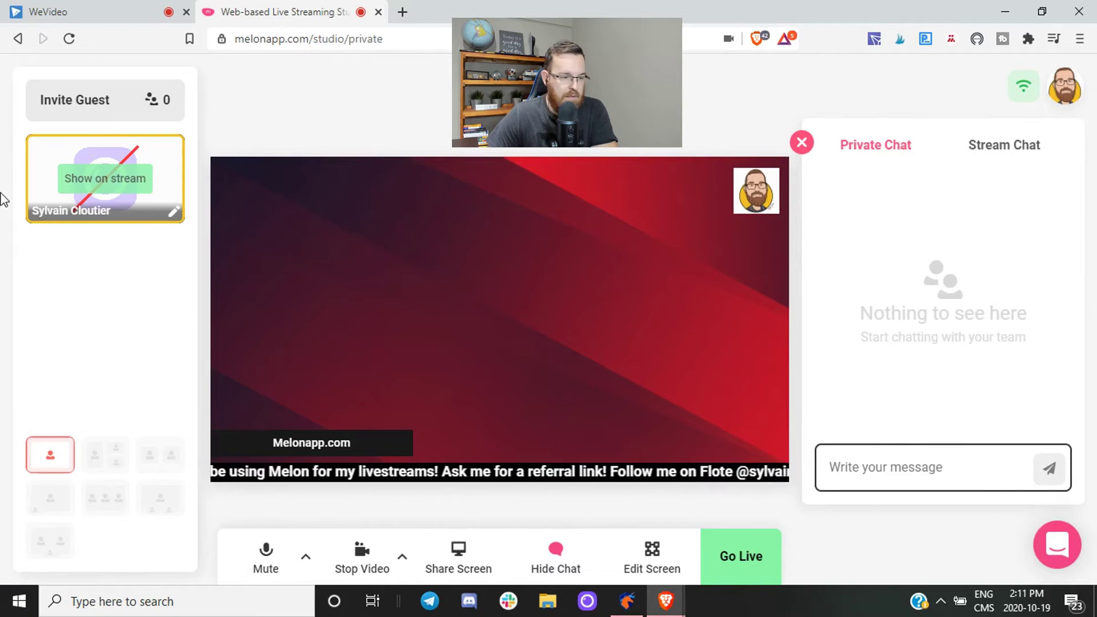
pyautogui.click(1023, 153)
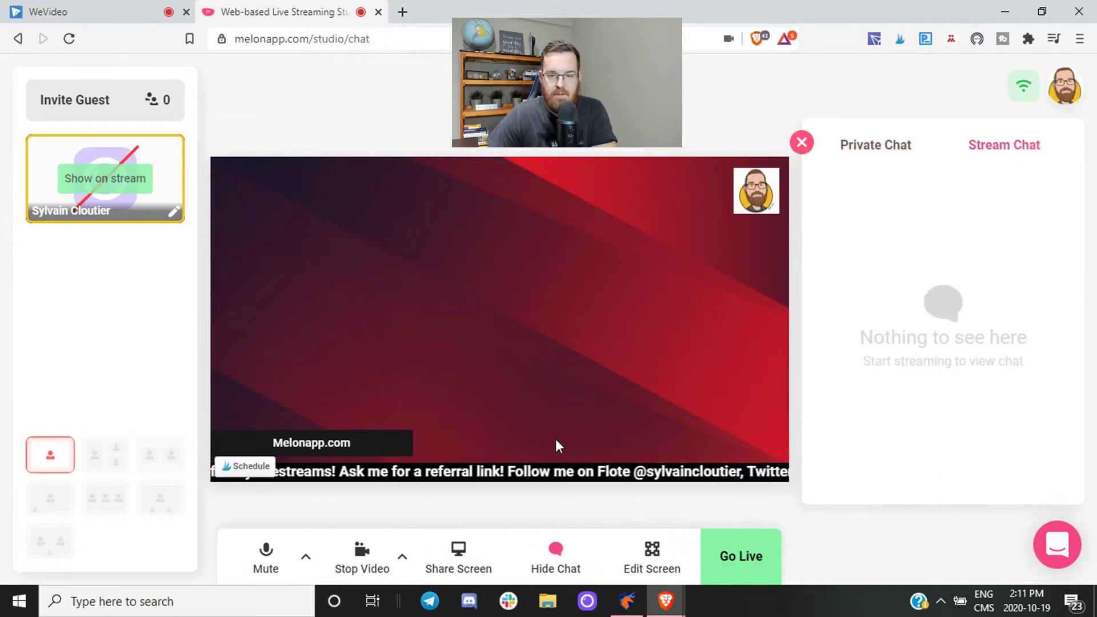